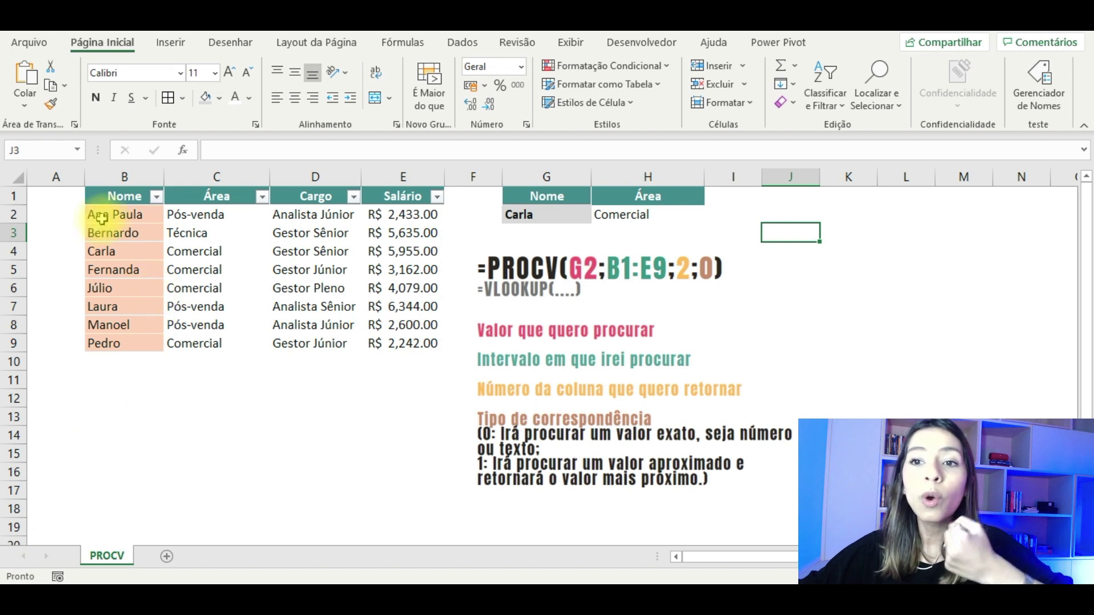
Point out the table's name, Área, Cargo and Salário columns and Ana Paula's row values
{"action": "left_click_drag", "start_coordinate": [92, 214], "coordinate": [69, 325]}
{"action": "left_click_drag", "start_coordinate": [183, 214], "coordinate": [196, 341]}
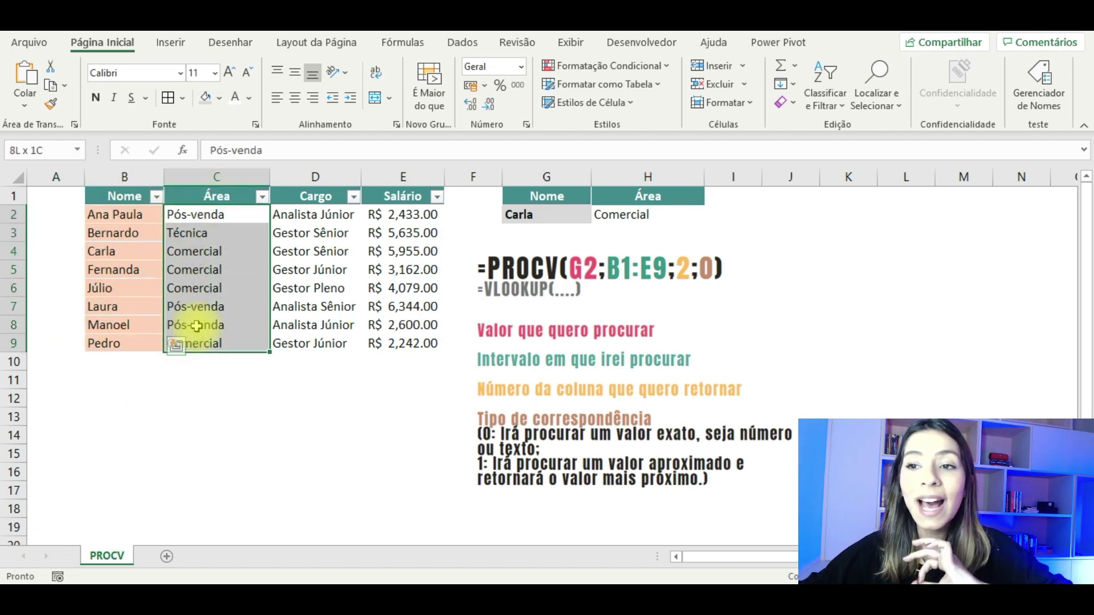
{"action": "left_click_drag", "start_coordinate": [336, 251], "coordinate": [336, 343]}
{"action": "mouse_move", "coordinate": [402, 233]}
{"action": "left_mouse_down"}
{"action": "mouse_move", "coordinate": [433, 293]}
{"action": "mouse_move", "coordinate": [403, 362]}
{"action": "left_mouse_up"}
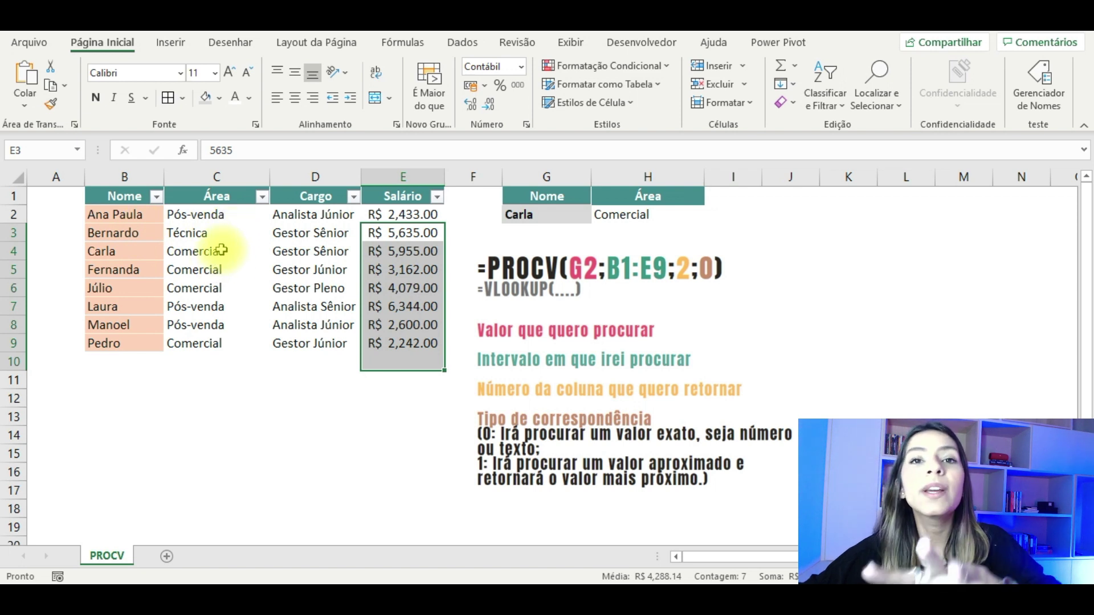
{"action": "left_click", "coordinate": [116, 215]}
{"action": "left_click", "coordinate": [188, 215]}
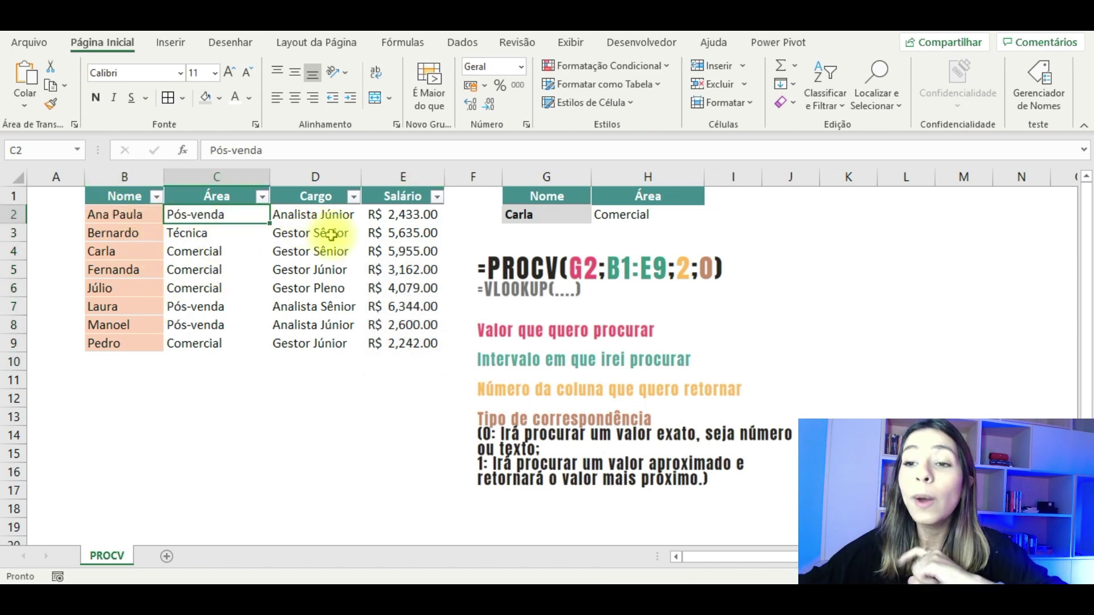
{"action": "left_click", "coordinate": [337, 215]}
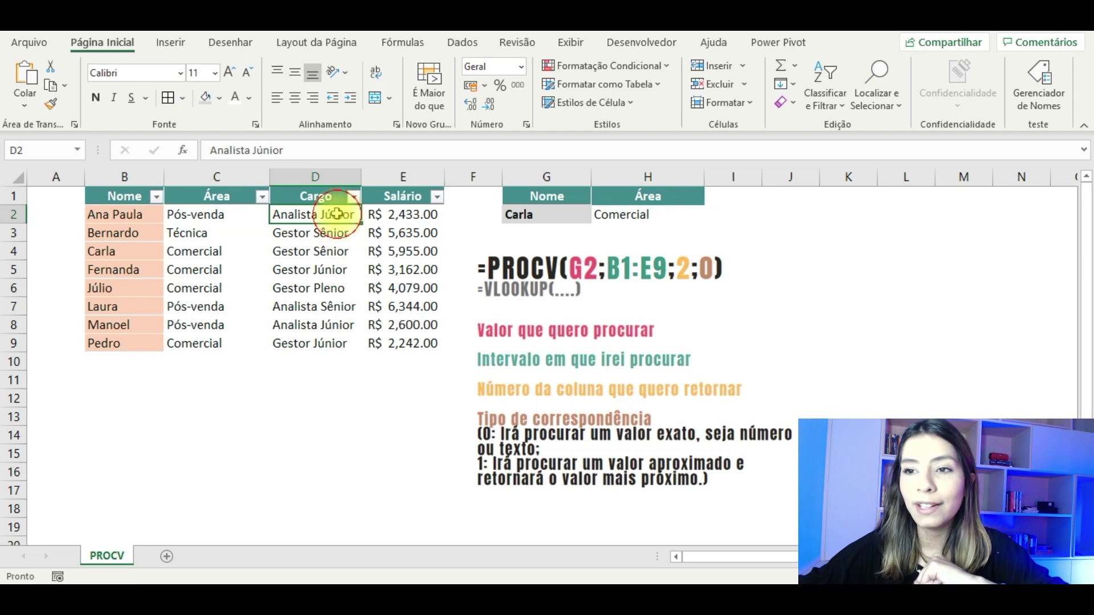
{"action": "left_click", "coordinate": [425, 220]}
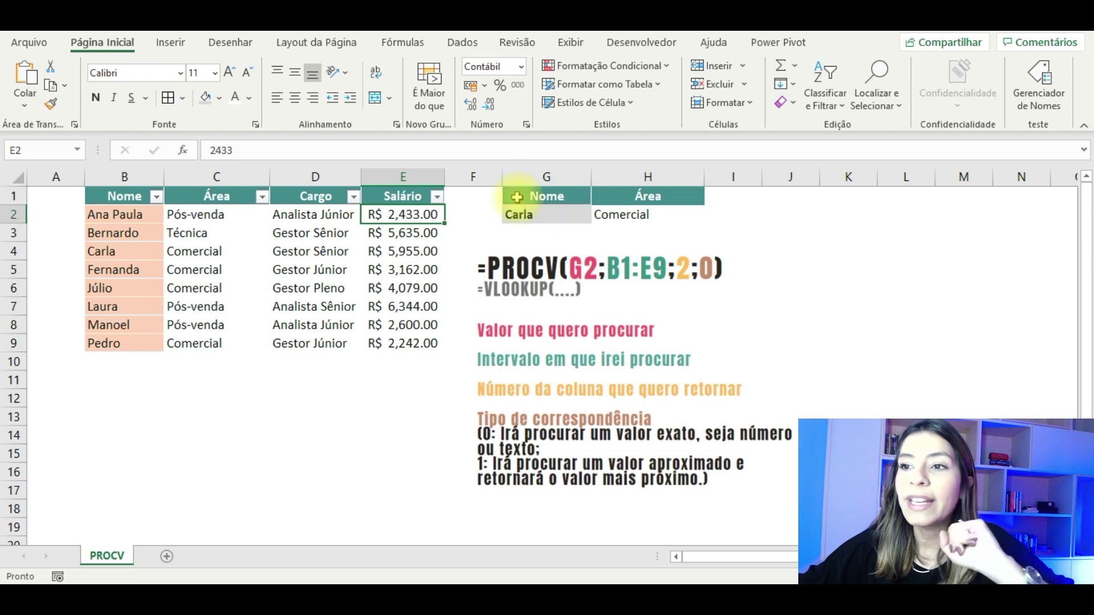
Review G2's lookup name, H2's PROCV formula, the Área header and Carla's row
{"action": "left_click", "coordinate": [519, 214]}
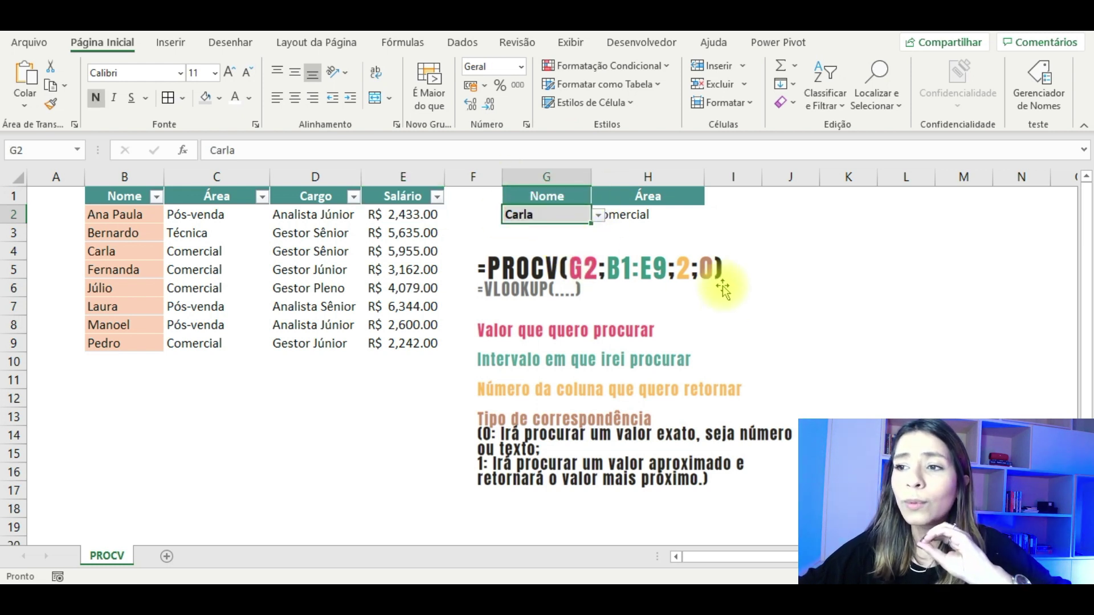
{"action": "left_click", "coordinate": [670, 217]}
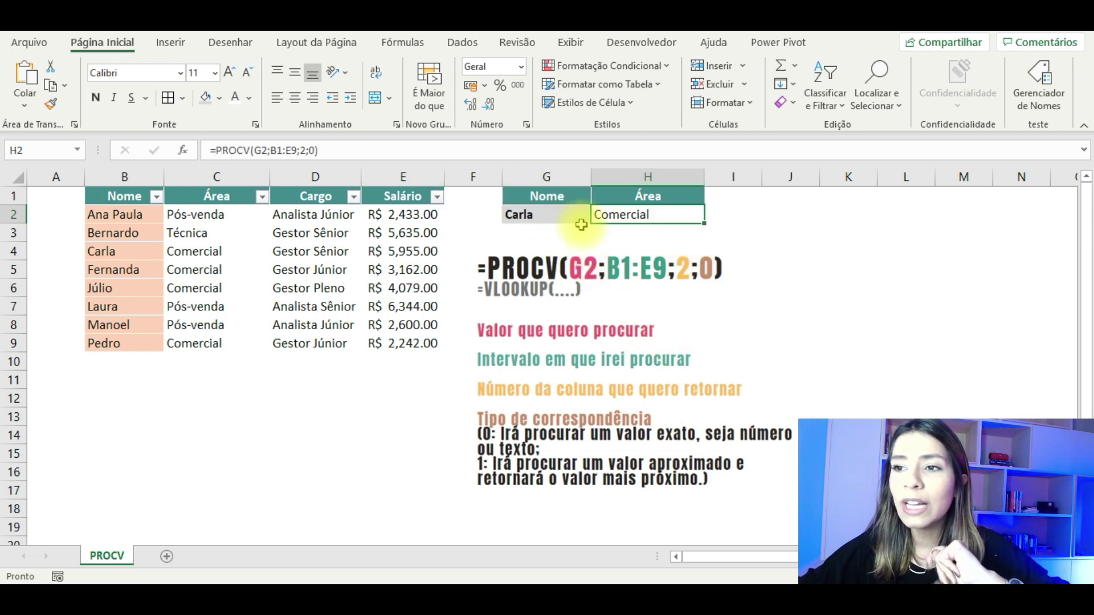
{"action": "left_click", "coordinate": [562, 218]}
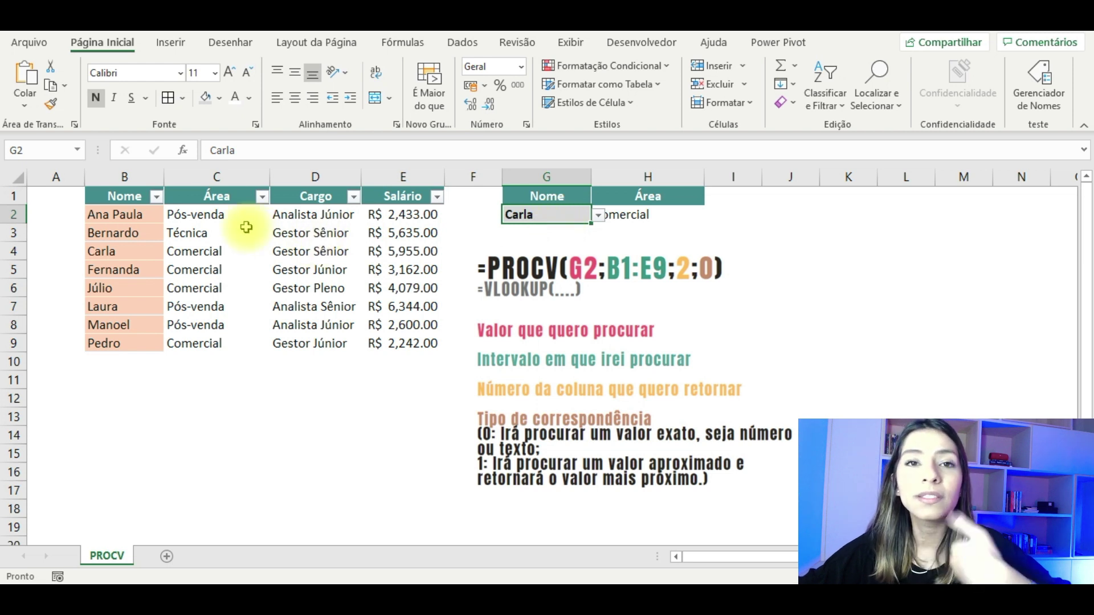
{"action": "left_click", "coordinate": [171, 197]}
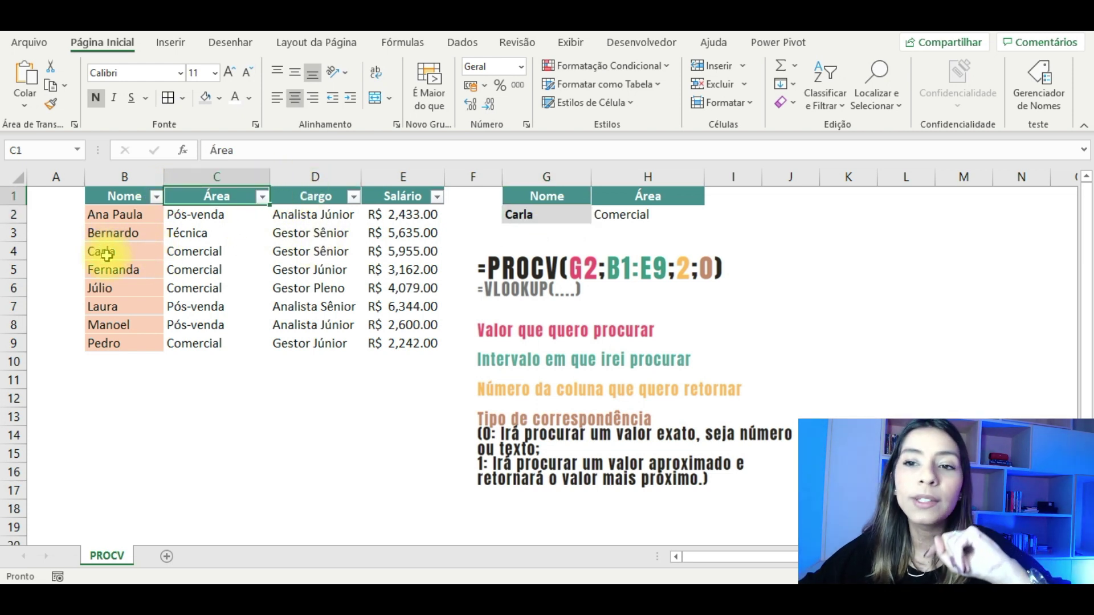
{"action": "left_click_drag", "start_coordinate": [106, 252], "coordinate": [433, 251]}
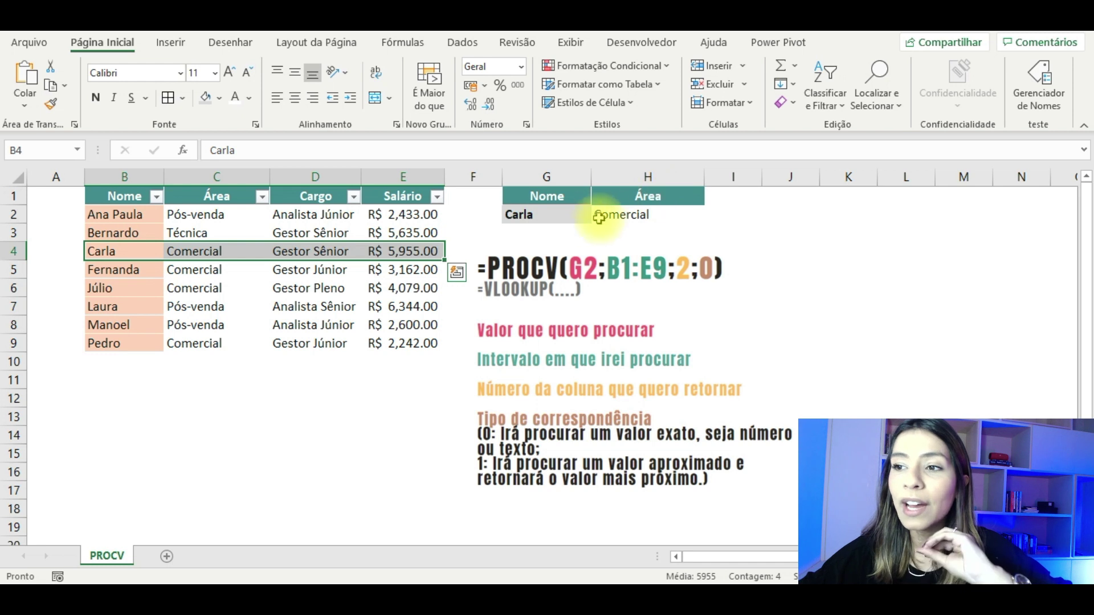
Choose Laura from G2's dropdown list and select H2's formula in the formula bar
{"action": "left_click", "coordinate": [564, 214]}
{"action": "left_click", "coordinate": [599, 215]}
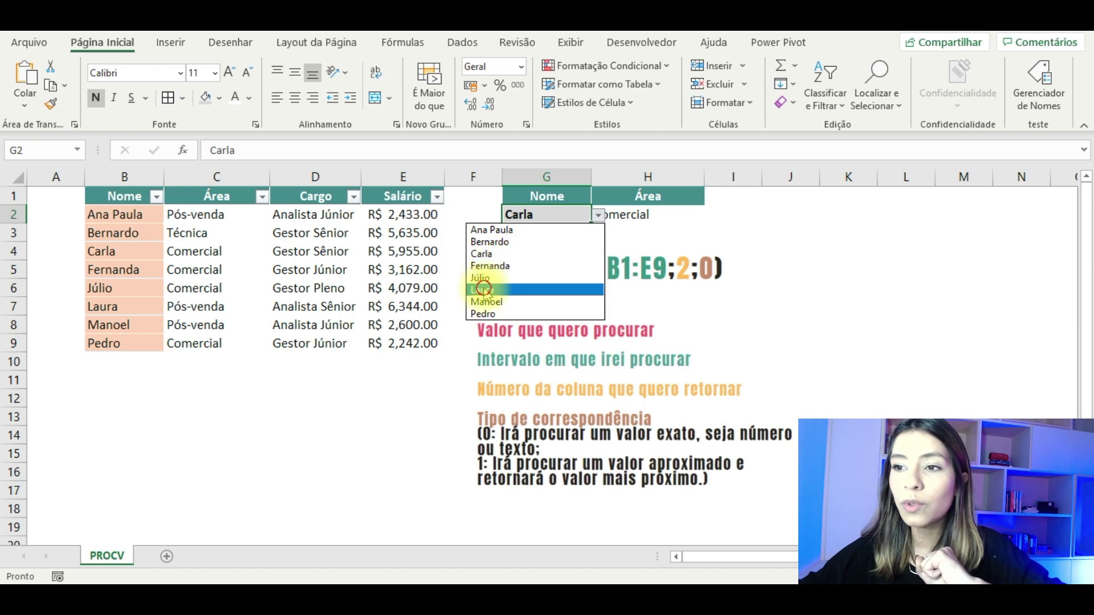
{"action": "left_click", "coordinate": [481, 289]}
{"action": "left_click", "coordinate": [621, 215]}
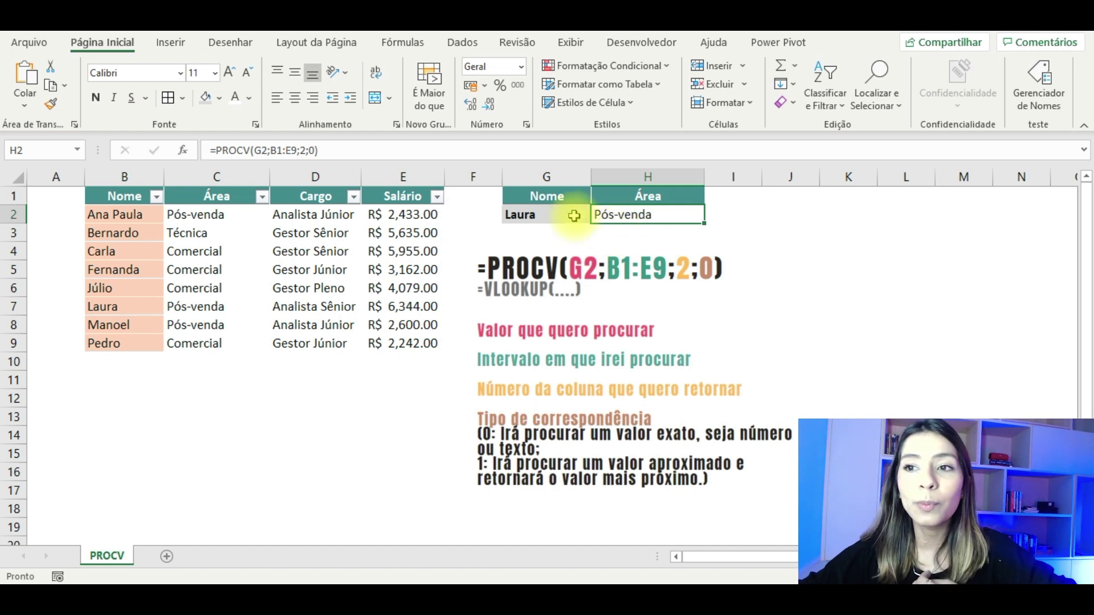
{"action": "left_click_drag", "start_coordinate": [210, 150], "coordinate": [374, 159]}
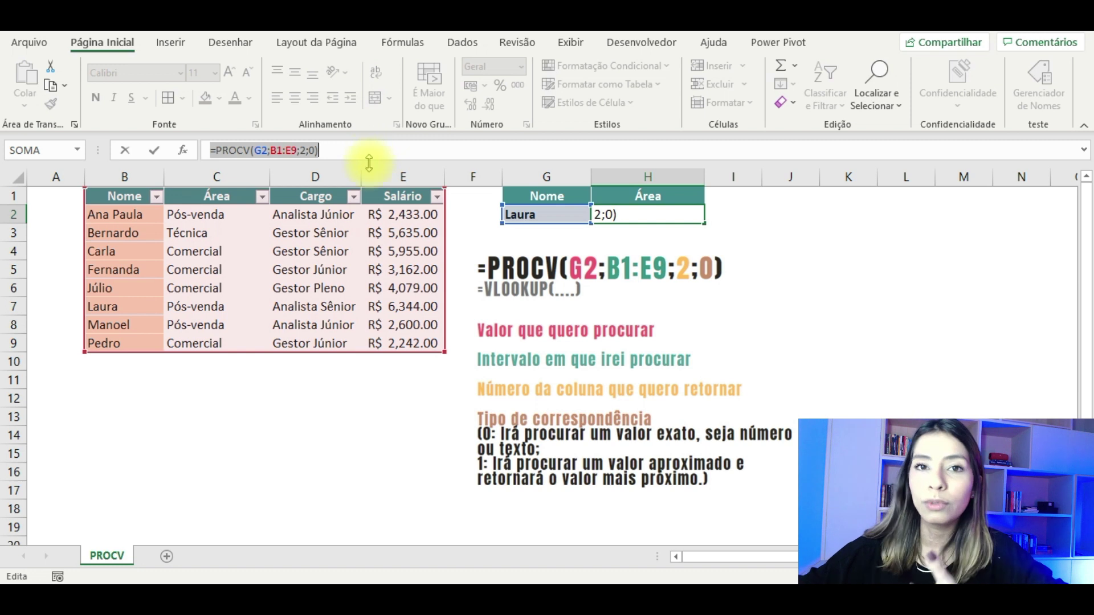
Leave the formula bar without changes, then delete the PROCV formula from H2
{"action": "key", "text": "ctrl+Return"}
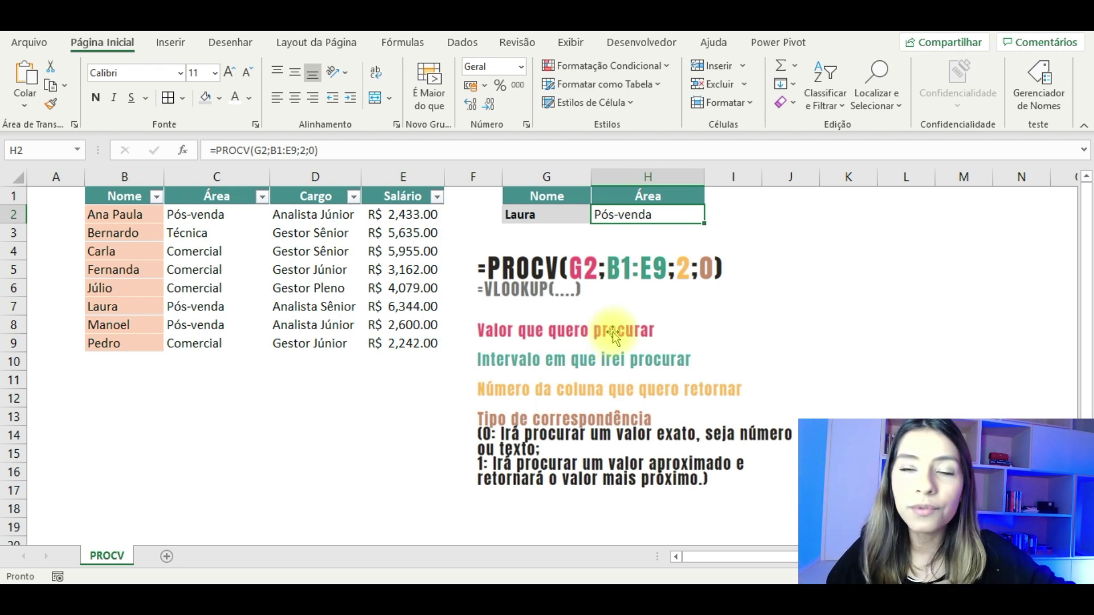
{"action": "key", "text": "Delete"}
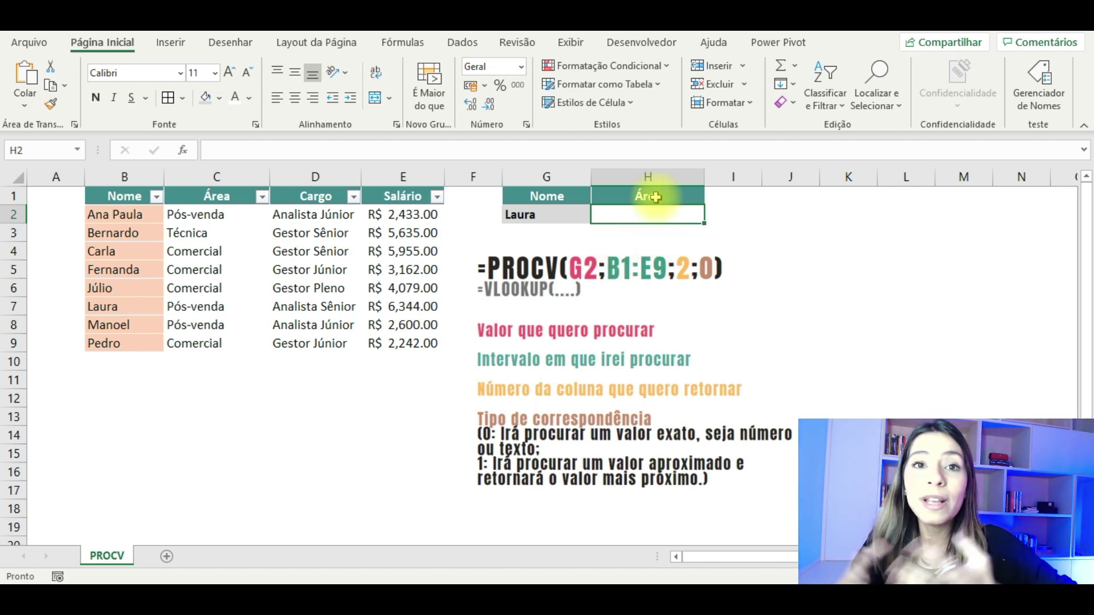
Begin retyping H2's formula as =PROCV(G2; with G2's name as the lookup value
{"action": "type", "text": "=P"}
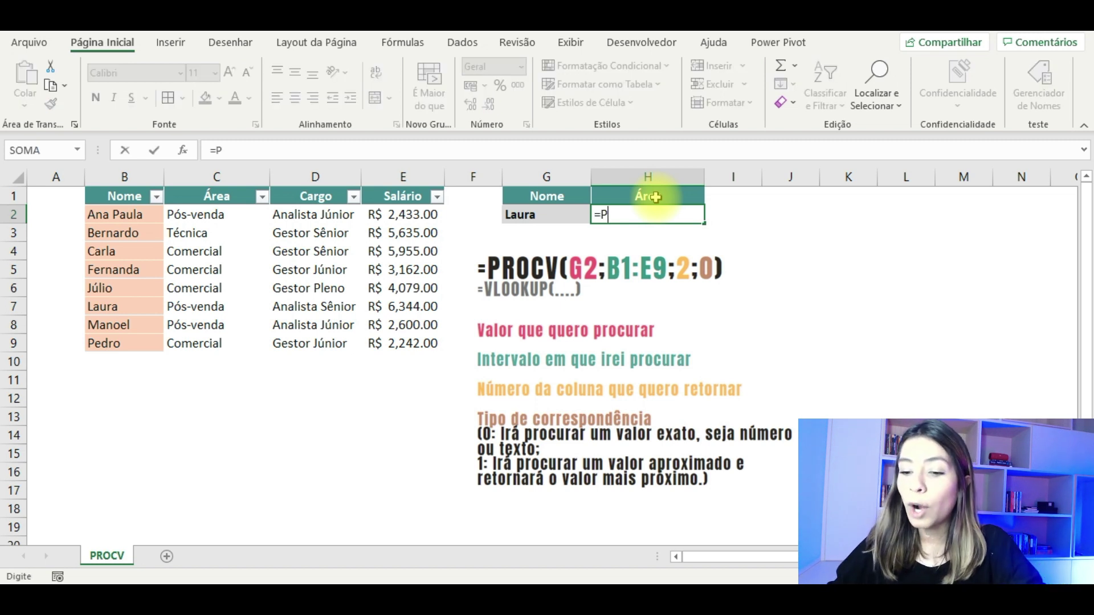
{"action": "type", "text": "ROCV"}
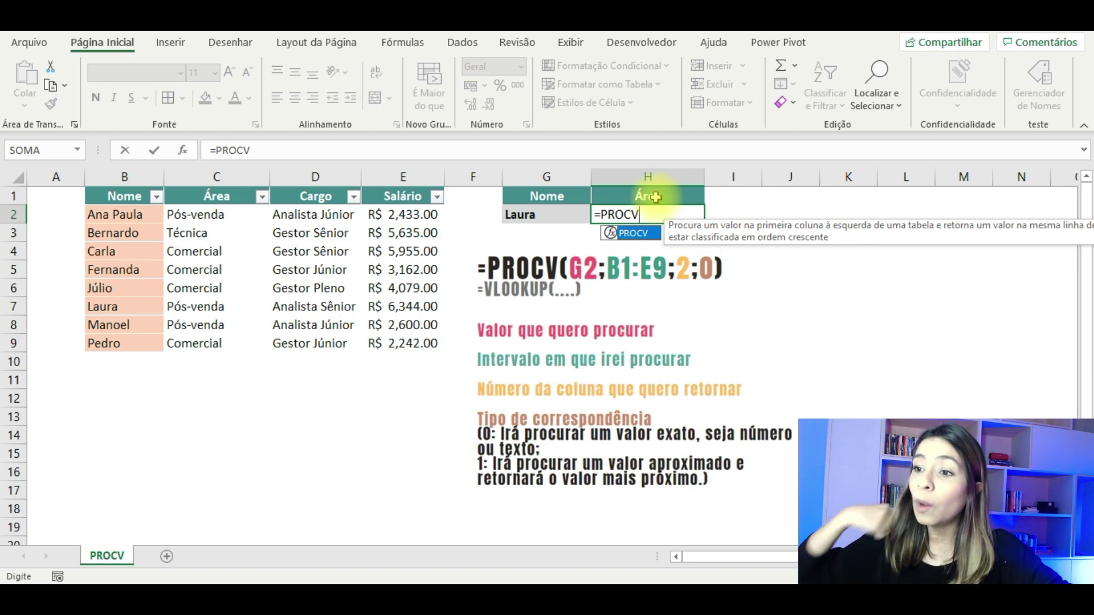
{"action": "type", "text": "("}
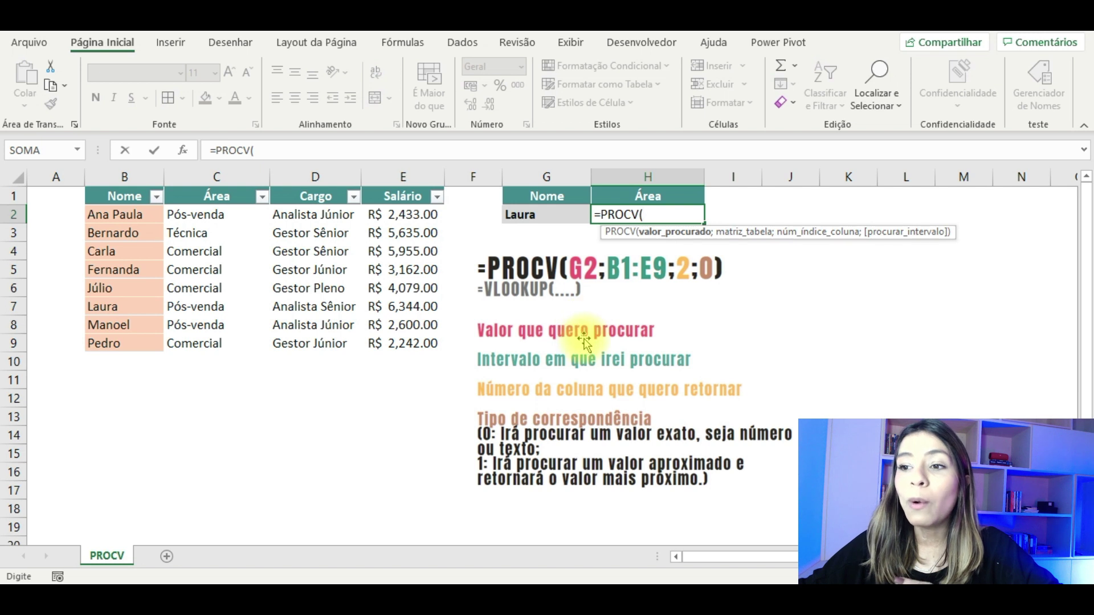
{"action": "left_click", "coordinate": [541, 216]}
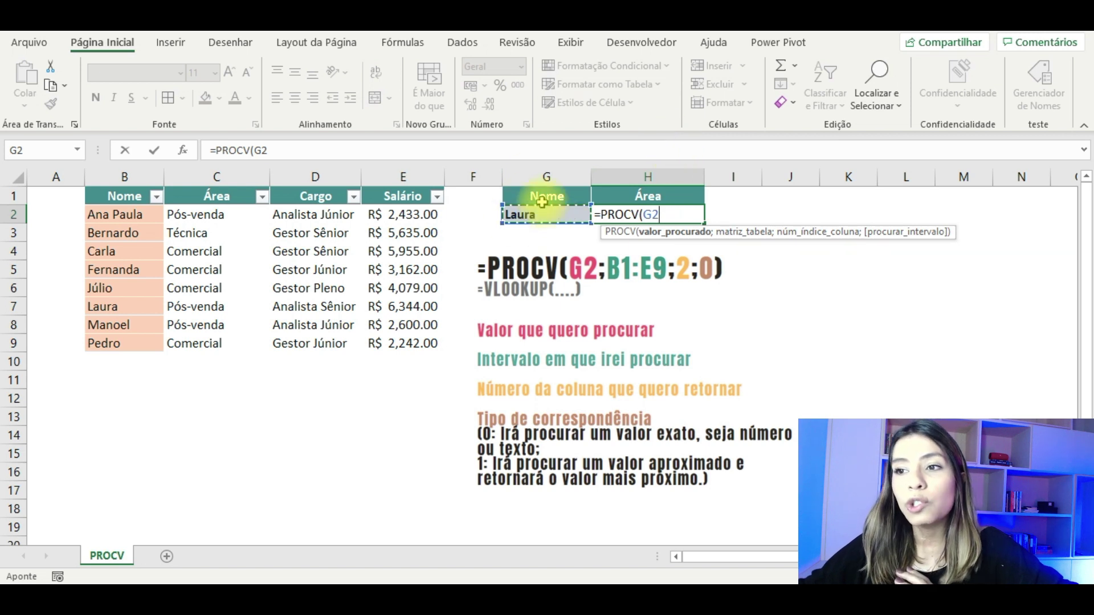
{"action": "type", "text": ";"}
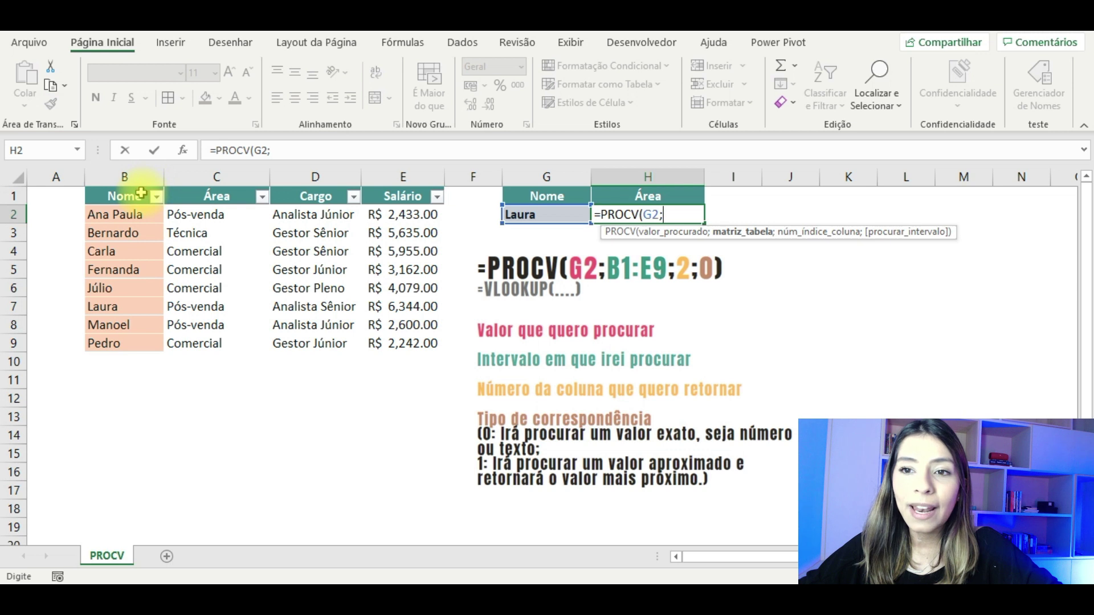
Add the employee table B1:E9 and column index 2 to H2's PROCV formula
{"action": "left_click_drag", "start_coordinate": [140, 194], "coordinate": [433, 337]}
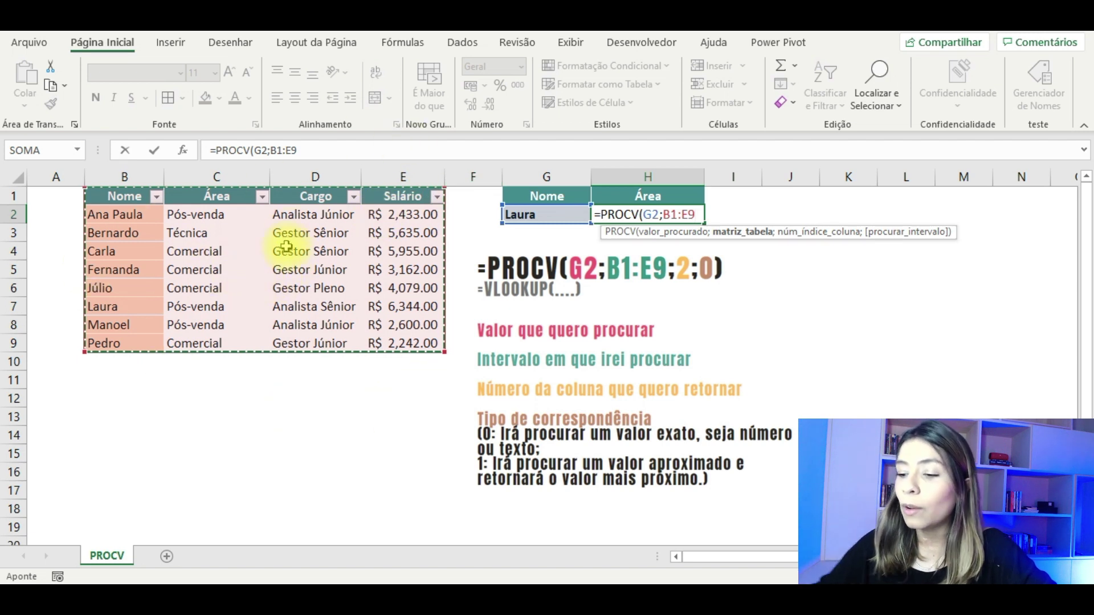
{"action": "type", "text": ";"}
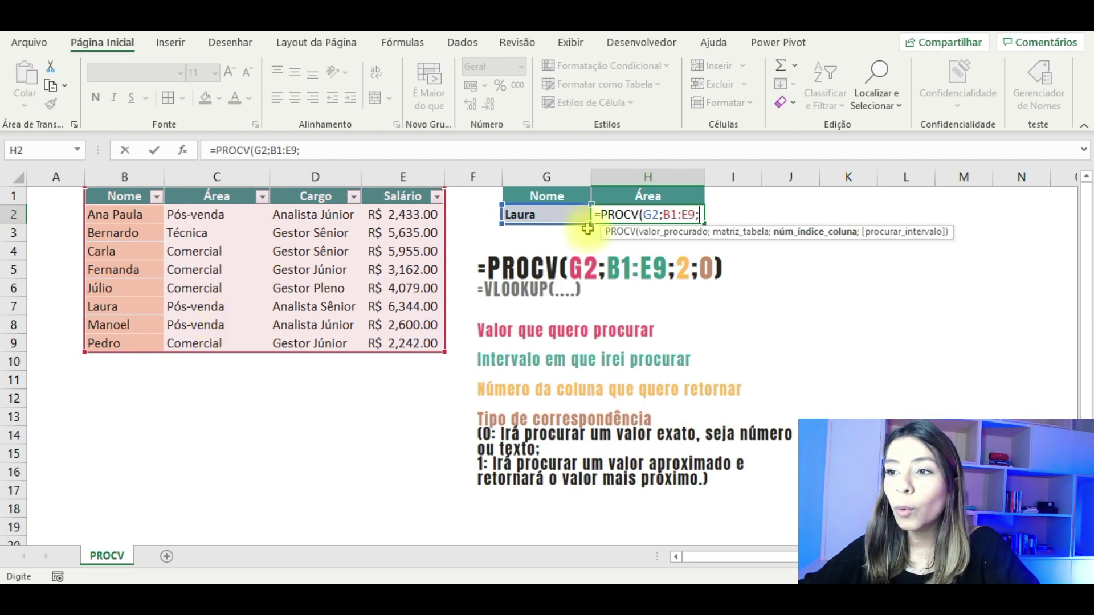
{"action": "type", "text": "2"}
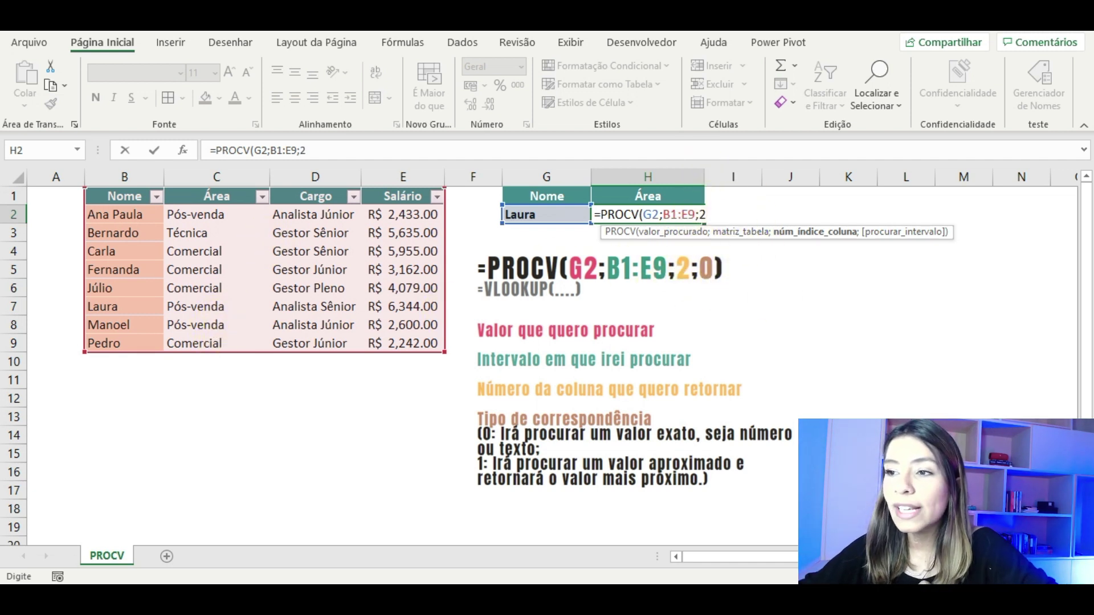
{"action": "type", "text": ";0"}
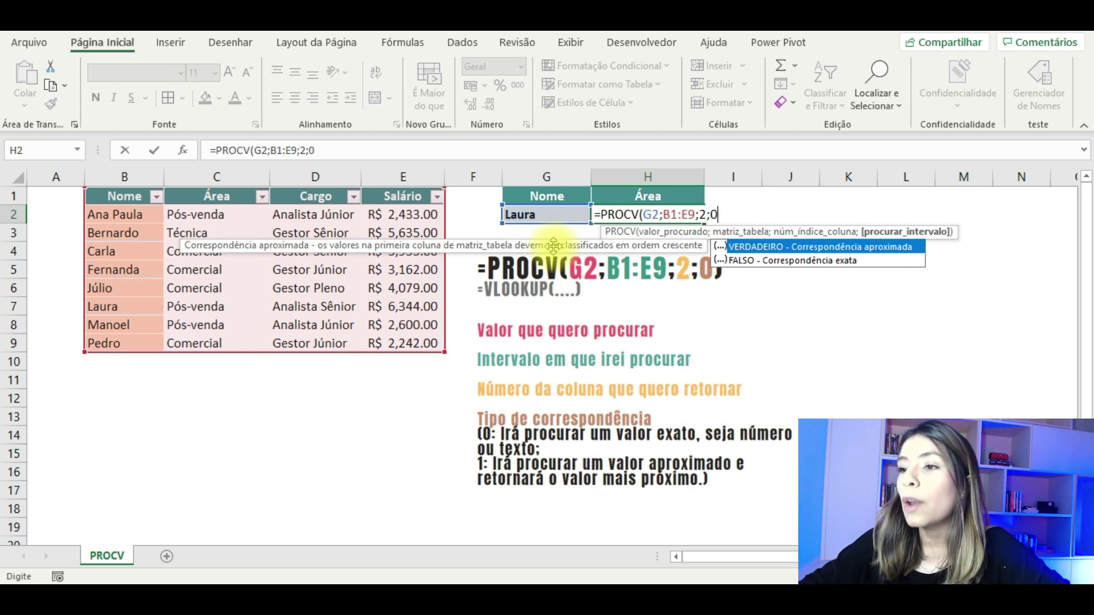
Complete and commit =PROCV(G2;B1:E9;2;0), then check H2 returns Pós-venda
{"action": "type", "text": ")"}
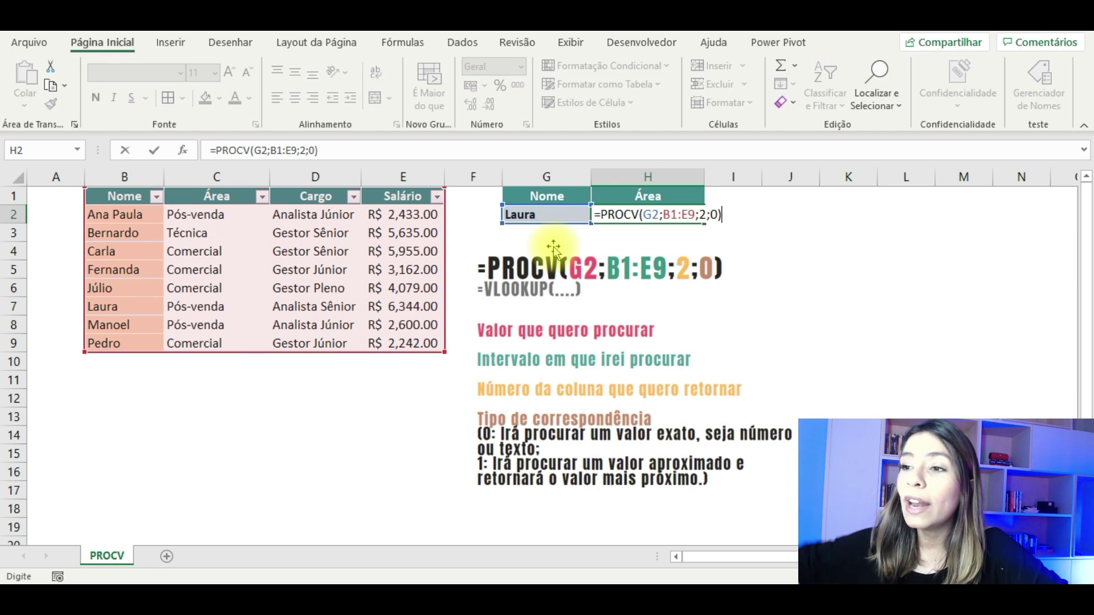
{"action": "key", "text": "Return"}
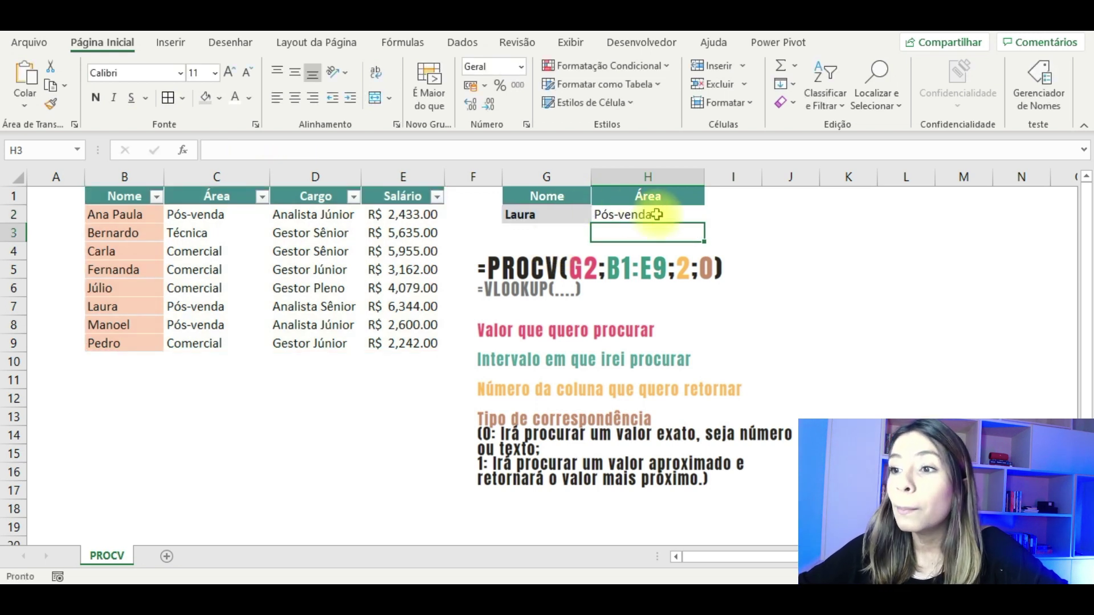
{"action": "left_click", "coordinate": [655, 215]}
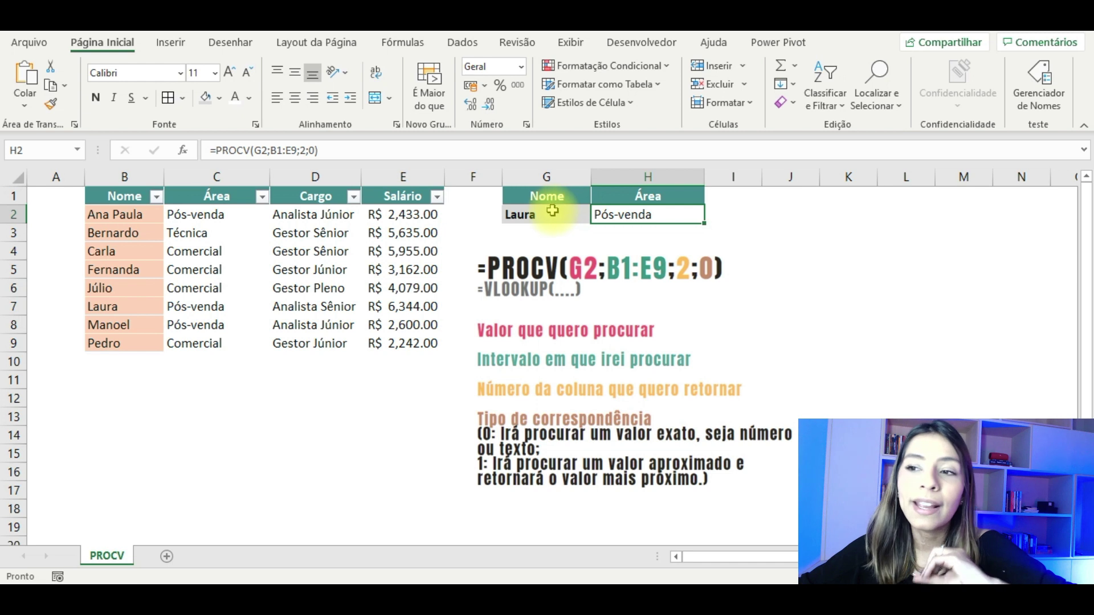
{"action": "left_click", "coordinate": [576, 214]}
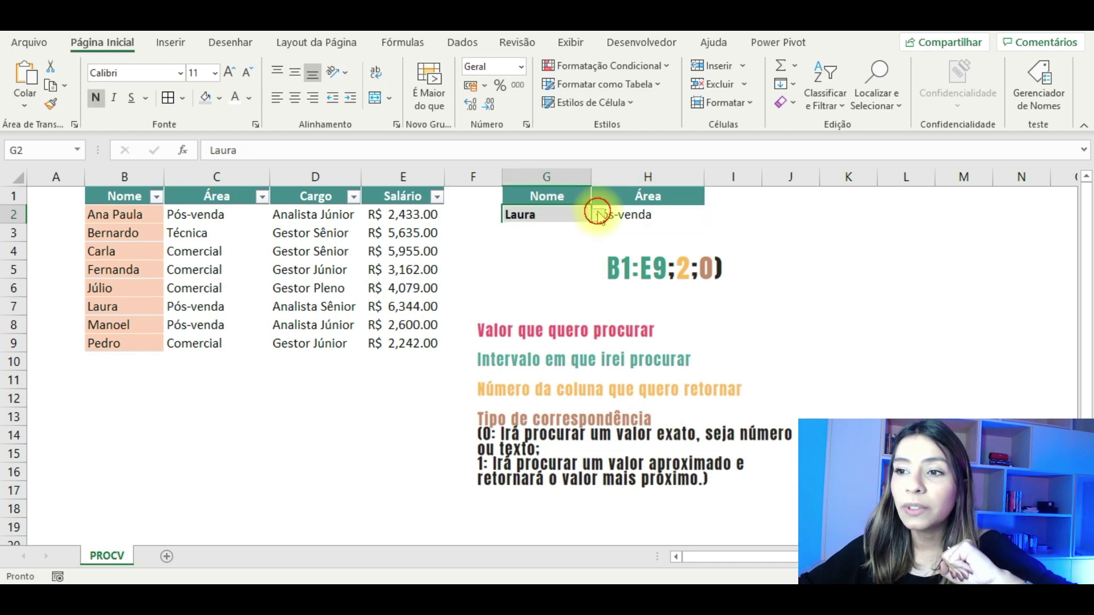
{"action": "left_click", "coordinate": [597, 215]}
{"action": "left_click", "coordinate": [564, 242]}
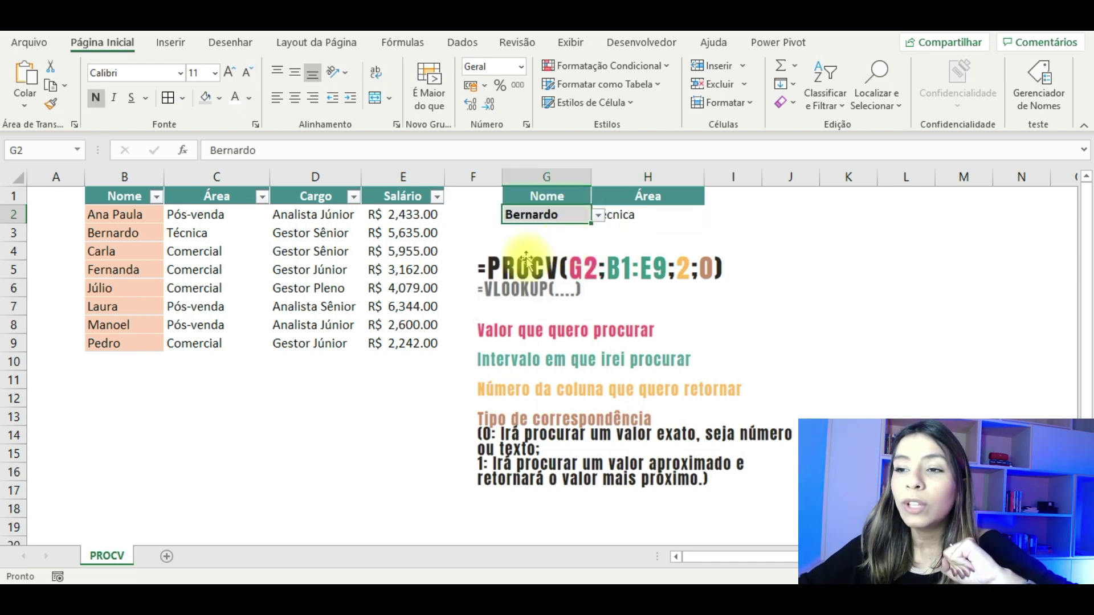
{"action": "left_click", "coordinate": [741, 249]}
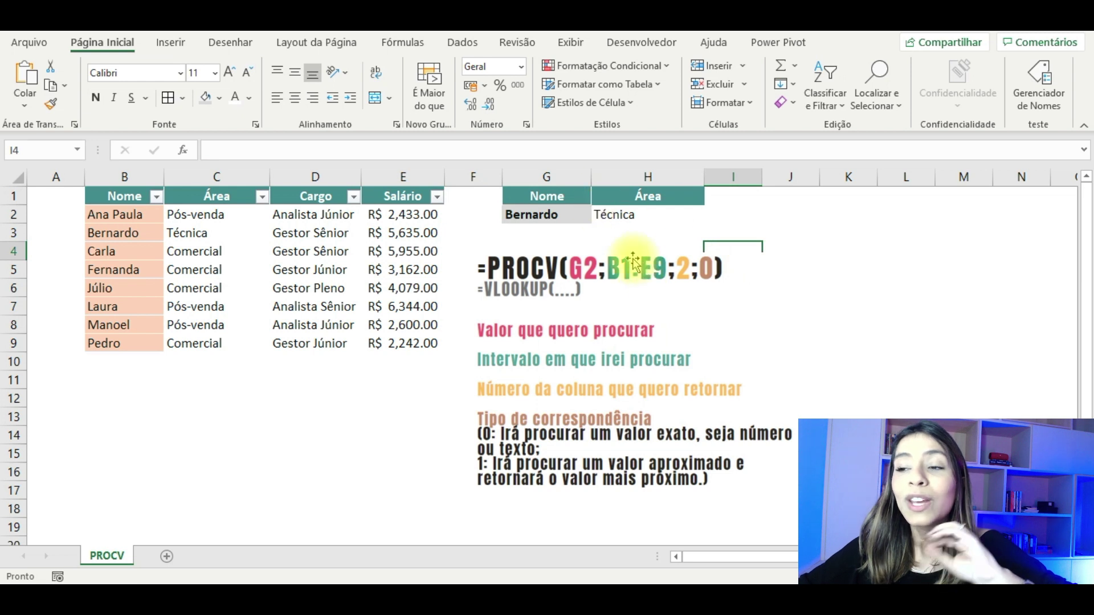
{"action": "left_click", "coordinate": [547, 215]}
{"action": "left_click", "coordinate": [598, 232]}
{"action": "left_click", "coordinate": [573, 217]}
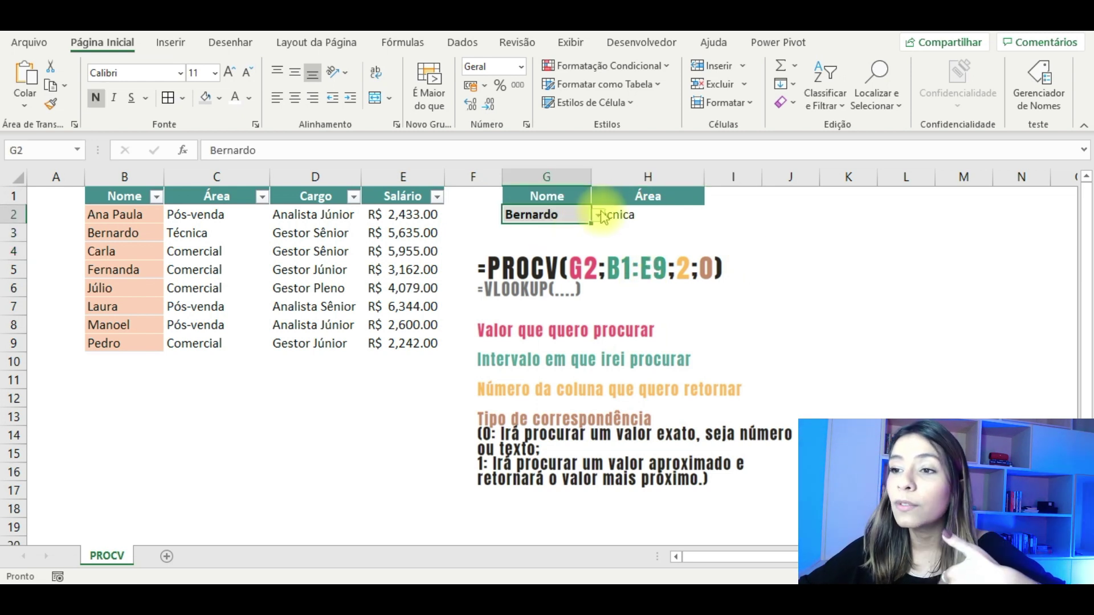
{"action": "left_click", "coordinate": [597, 215]}
{"action": "left_click", "coordinate": [495, 290]}
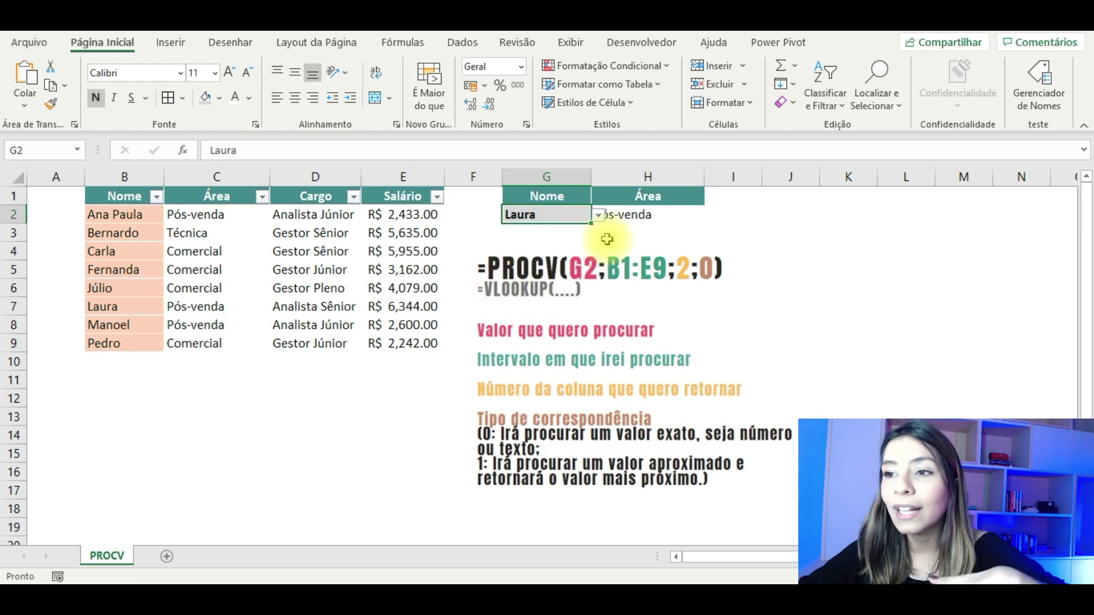
{"action": "left_click", "coordinate": [634, 231]}
{"action": "left_click", "coordinate": [644, 216]}
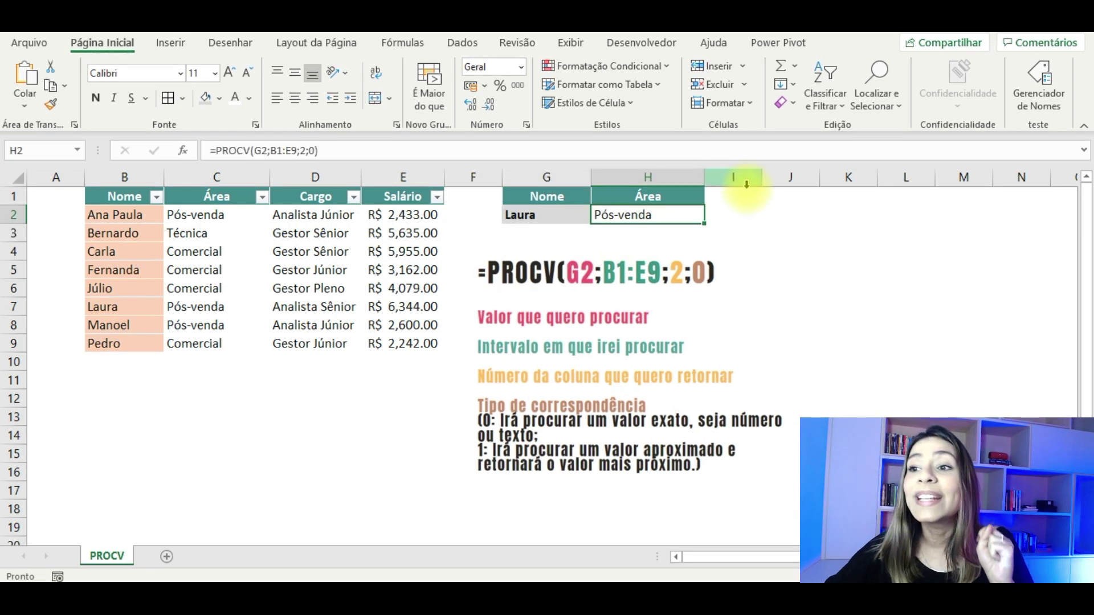
{"action": "left_click", "coordinate": [561, 215]}
{"action": "left_click", "coordinate": [604, 217]}
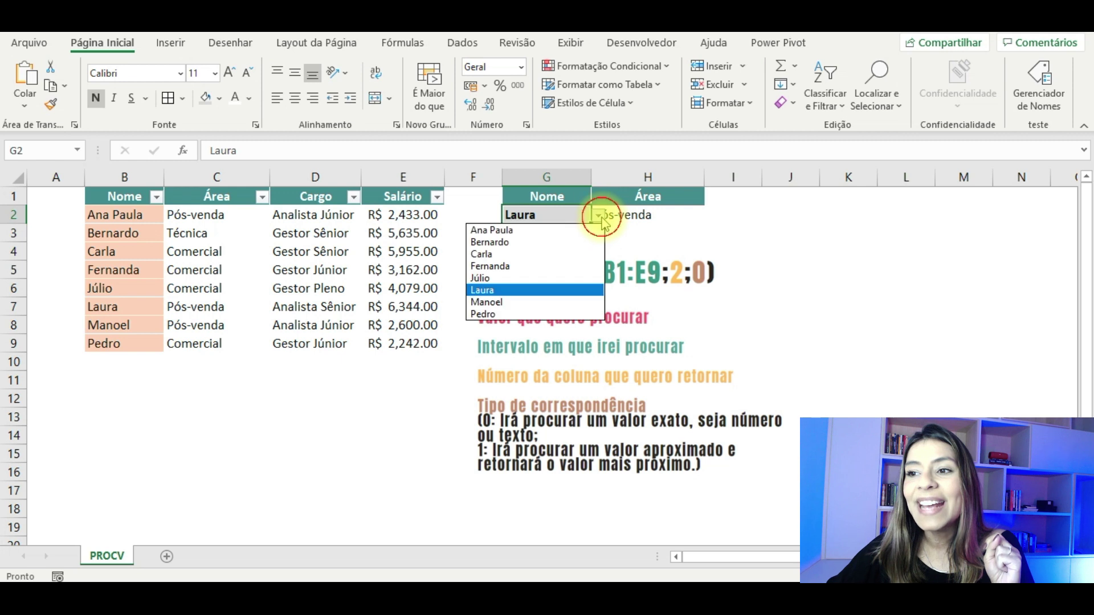